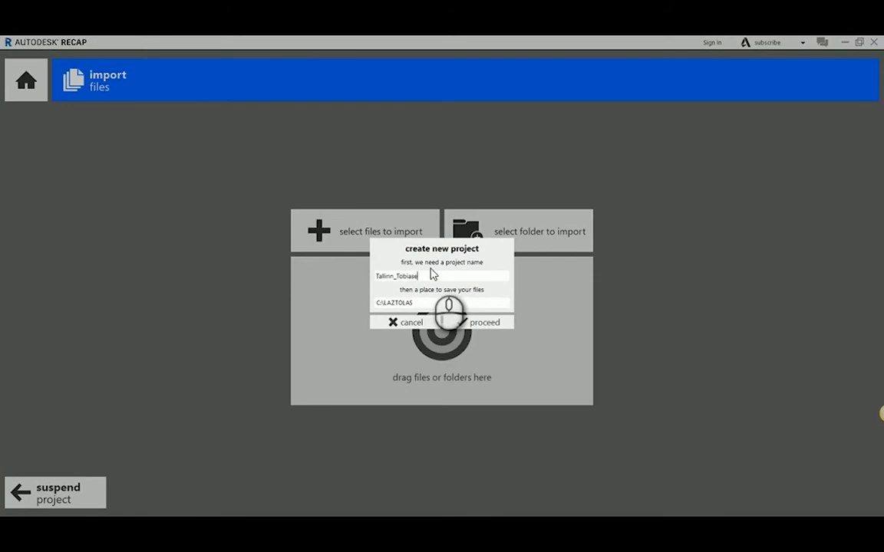
# Step: Create the project Tallinn_Tobiase in C:\LAZTOLAS, then import and index 588544_2018_madal.las from the Kevadine madallend folder
pyautogui.click(477, 322)
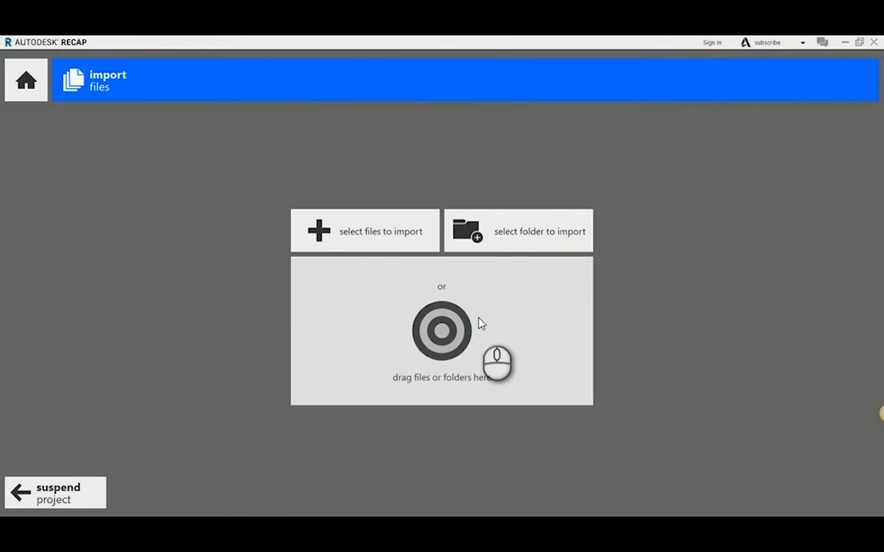
pyautogui.click(371, 238)
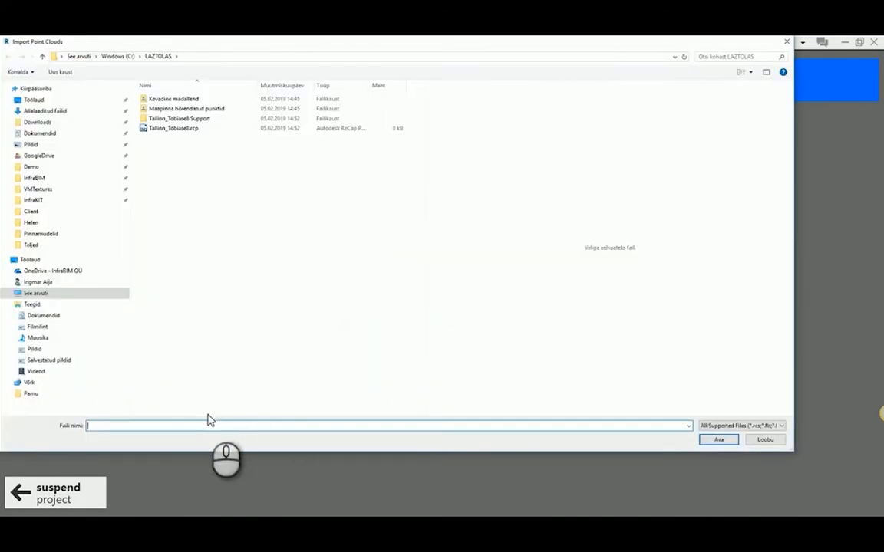
pyautogui.doubleClick(184, 98)
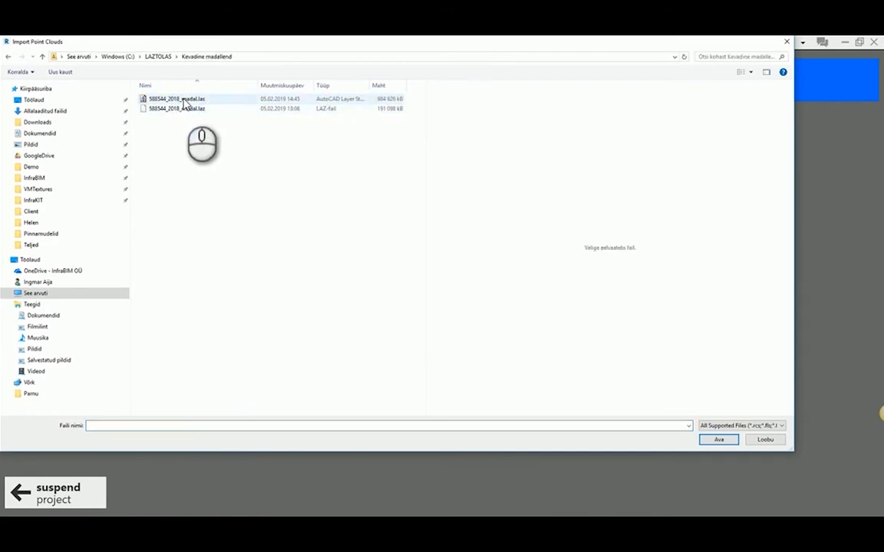
pyautogui.click(182, 100)
pyautogui.click(718, 439)
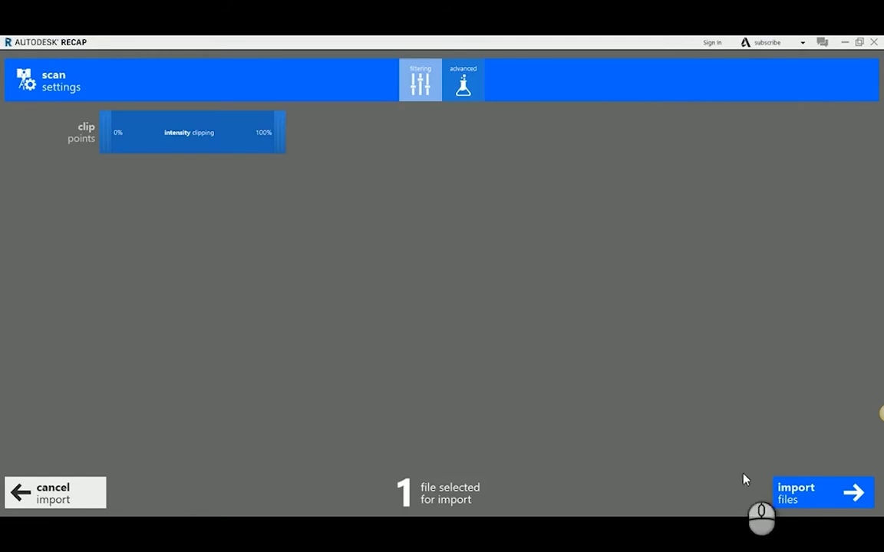
pyautogui.click(795, 491)
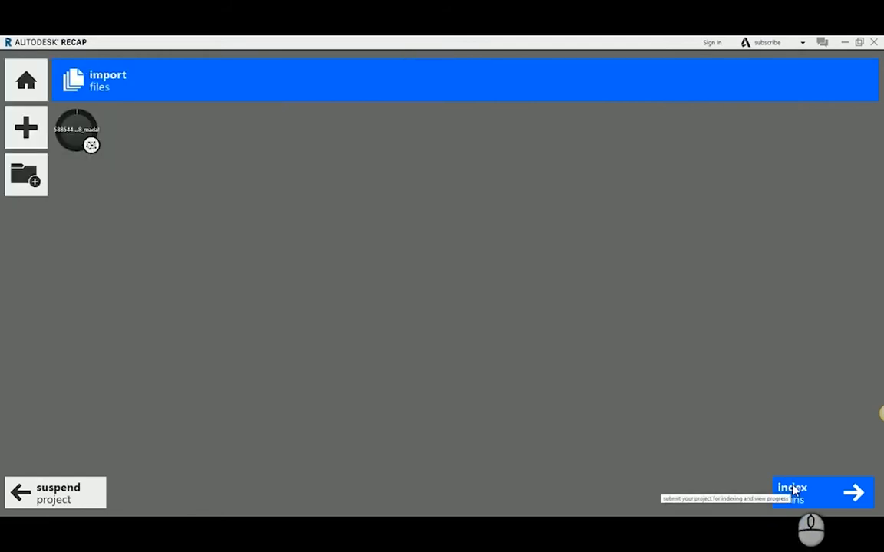
pyautogui.click(795, 491)
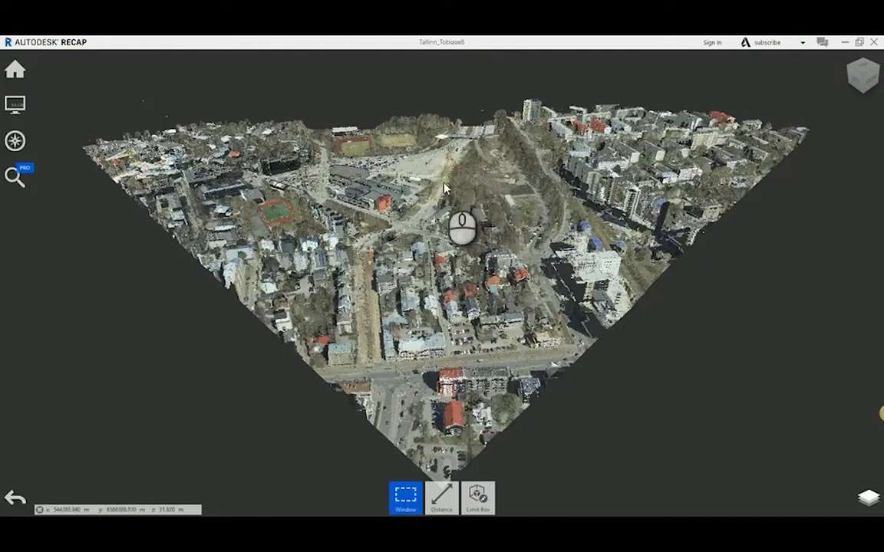
# Step: Examine the indexed point cloud from several angles, including the highway, apartment blocks and stadium, and look over the available tools
pyautogui.scroll(3, 443, 188)
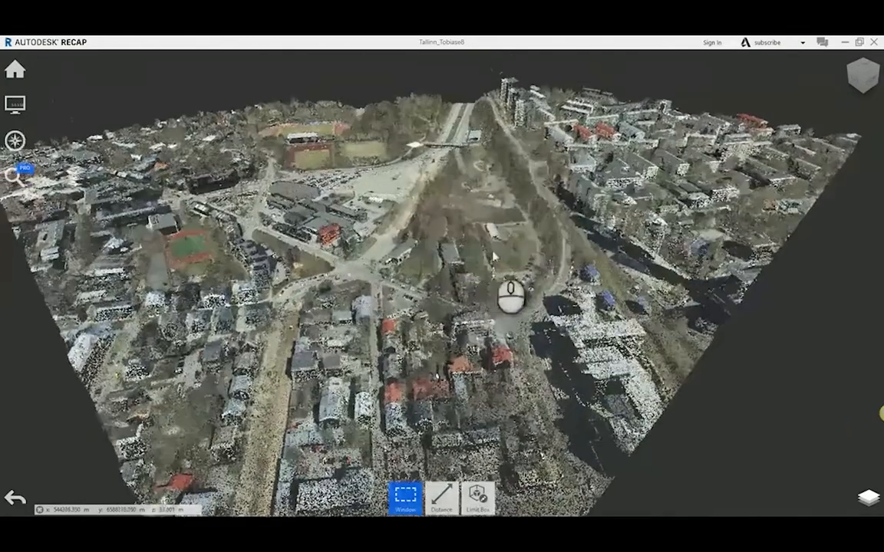
pyautogui.moveTo(496, 252); pyautogui.dragTo(423, 255)
pyautogui.moveTo(610, 211); pyautogui.dragTo(469, 305, button='middle')
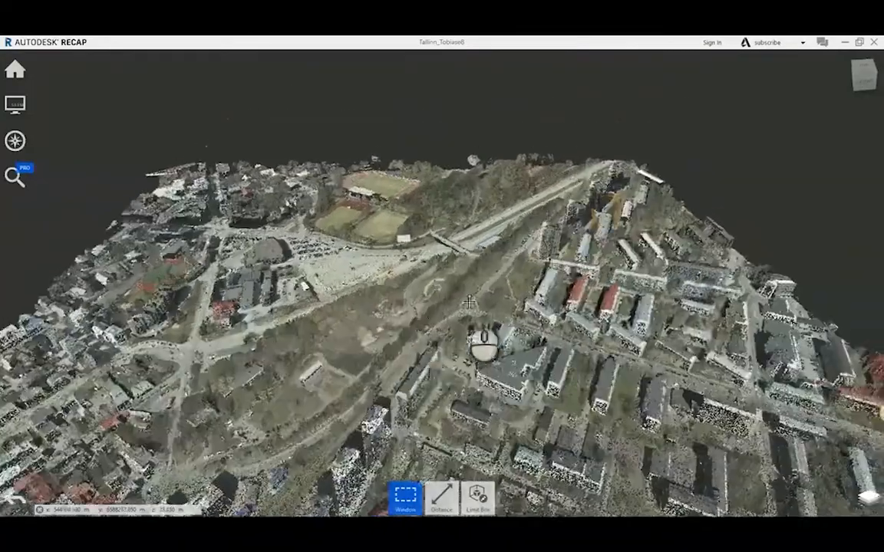
pyautogui.scroll(3, 513, 281)
pyautogui.moveTo(521, 261); pyautogui.dragTo(439, 223)
pyautogui.scroll(-5, 439, 223)
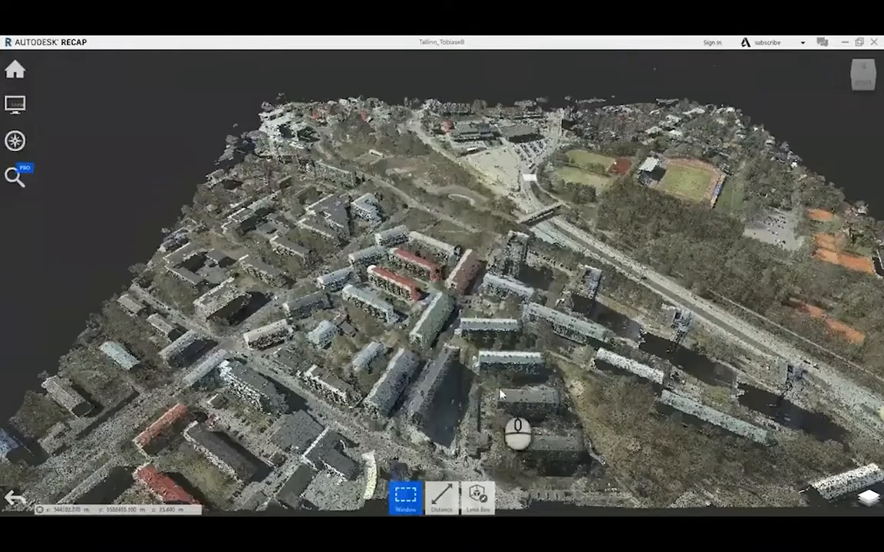
pyautogui.moveTo(409, 501)
pyautogui.moveTo(444, 501)
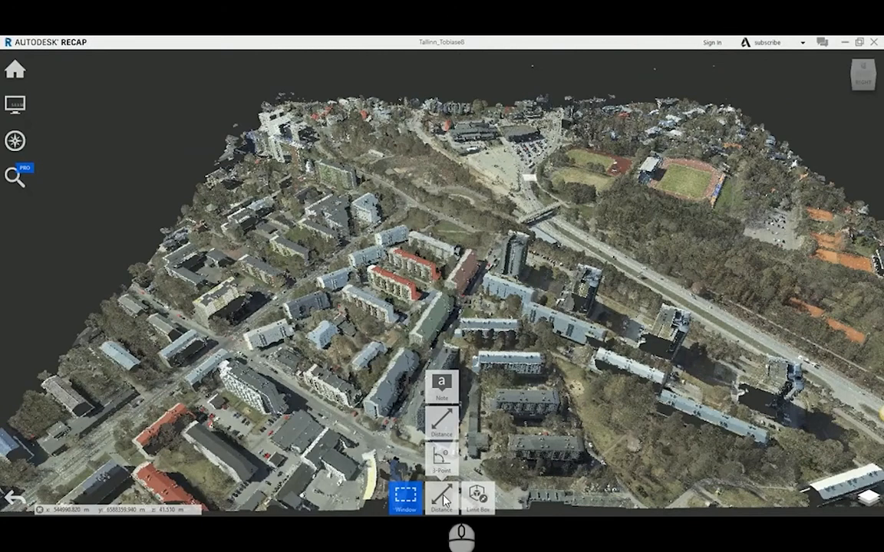
pyautogui.moveTo(477, 500)
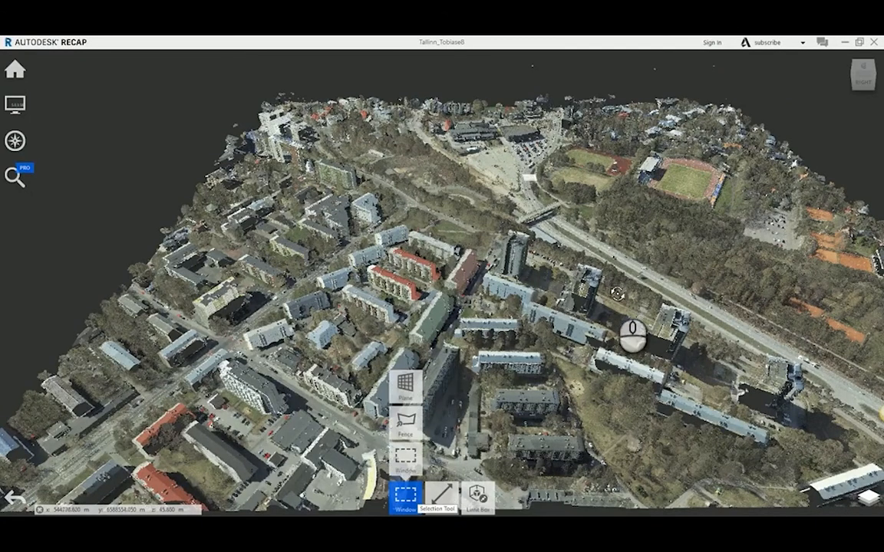
pyautogui.moveTo(632, 334); pyautogui.dragTo(570, 335)
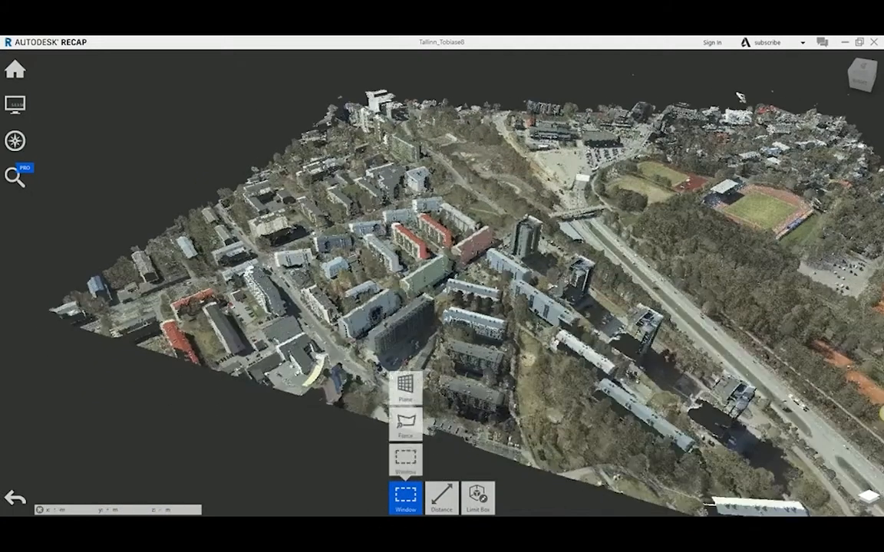
pyautogui.scroll(3, 731, 214)
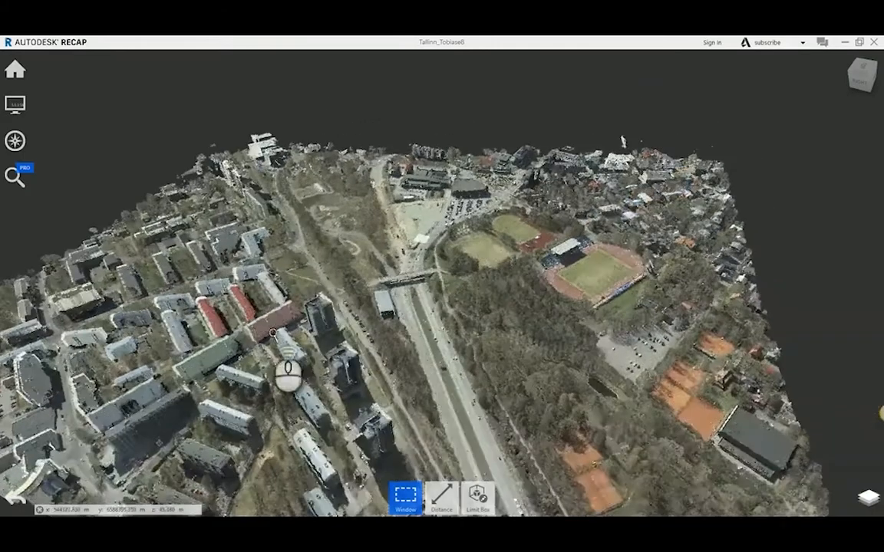
pyautogui.scroll(3, 308, 316)
pyautogui.scroll(-5, 309, 317)
pyautogui.scroll(-3, 569, 110)
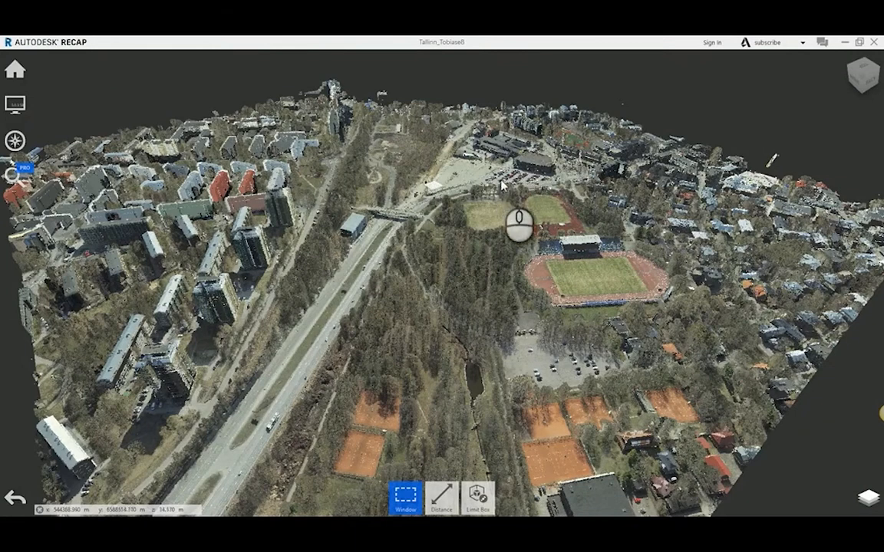
pyautogui.moveTo(15, 69)
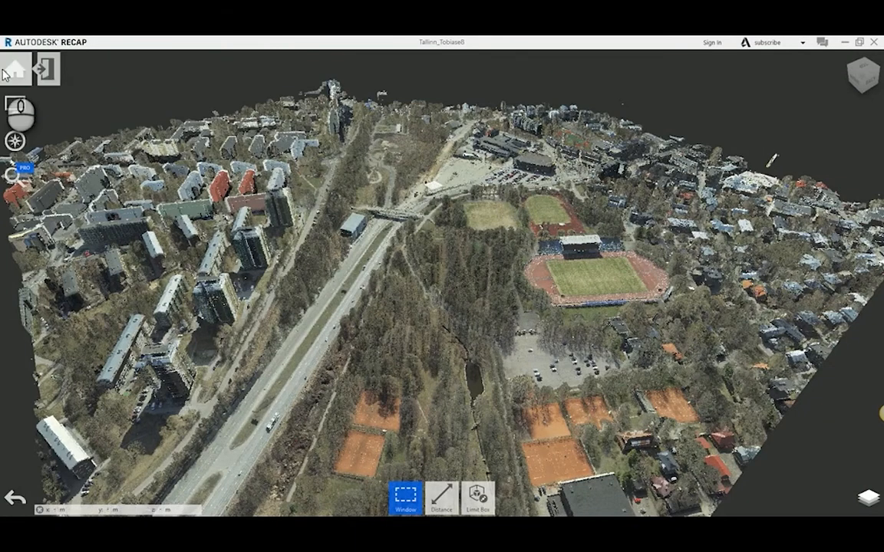
pyautogui.moveTo(162, 70)
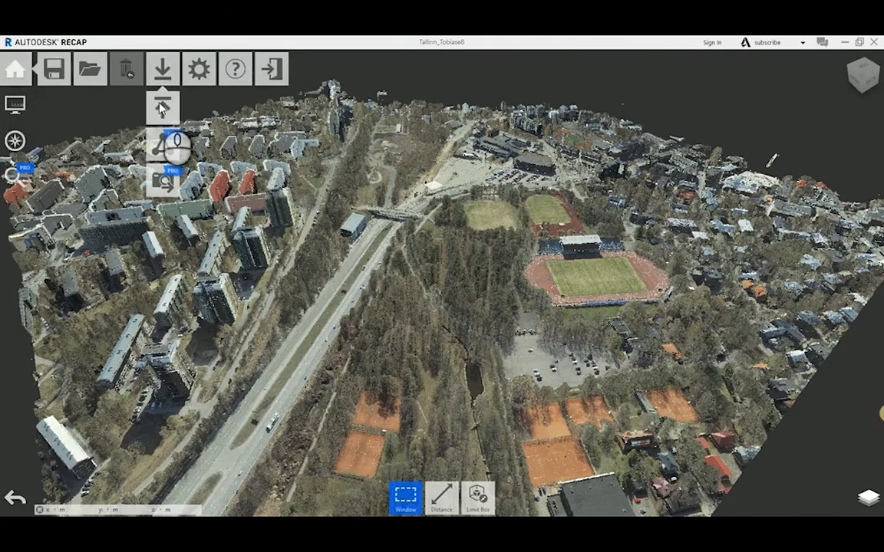
# Step: Crop the point cloud with the limit box to the area around the stadium and highway bridge, and apply it
pyautogui.moveTo(484, 497)
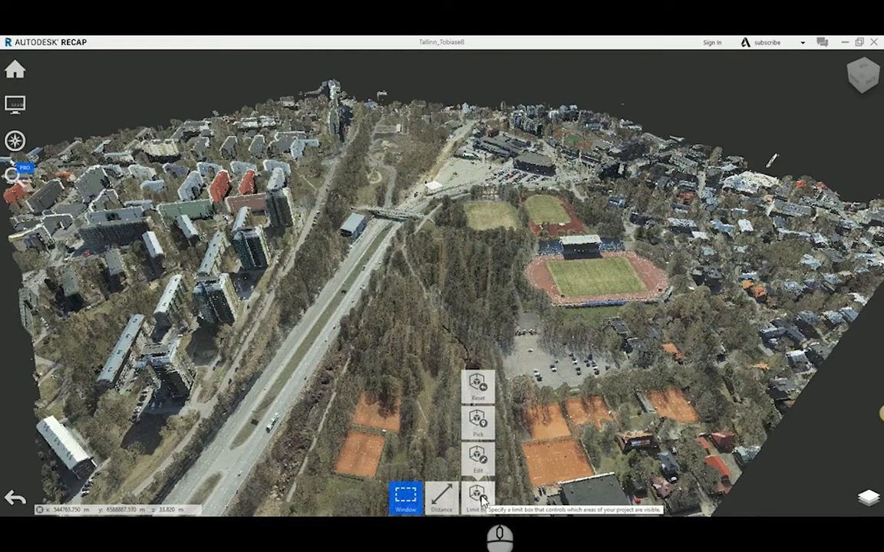
pyautogui.click(482, 498)
pyautogui.moveTo(510, 358); pyautogui.dragTo(441, 293)
pyautogui.moveTo(258, 293); pyautogui.dragTo(280, 315, button='middle')
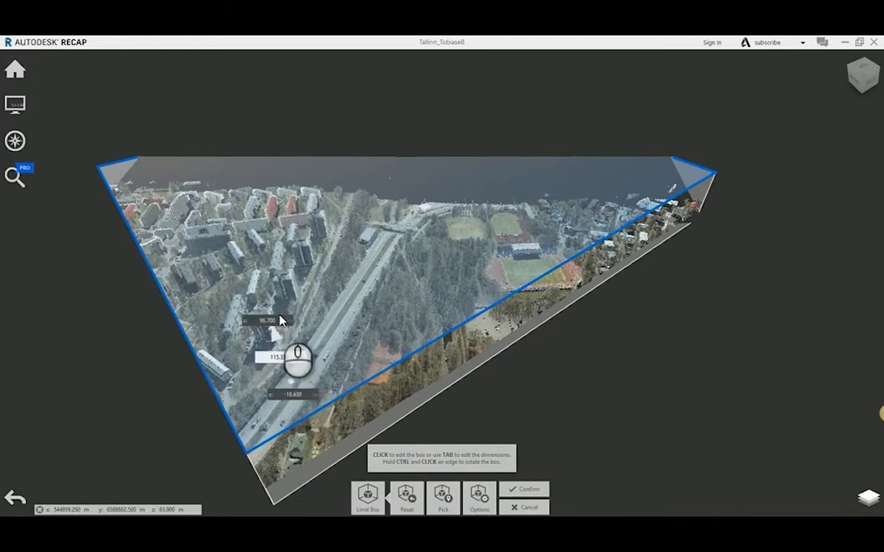
pyautogui.scroll(2, 280, 316)
pyautogui.moveTo(181, 388); pyautogui.dragTo(552, 473, button='right')
pyautogui.click(525, 489)
# Step: Export the cropped point cloud as a unified RCP file named Tobiase
pyautogui.scroll(2, 499, 379)
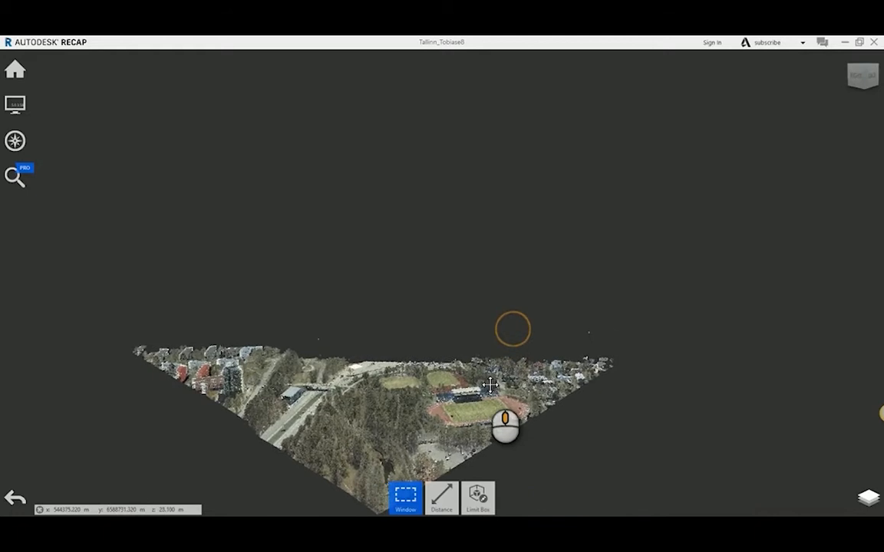
pyautogui.scroll(4, 489, 385)
pyautogui.moveTo(396, 345); pyautogui.dragTo(414, 377, button='right')
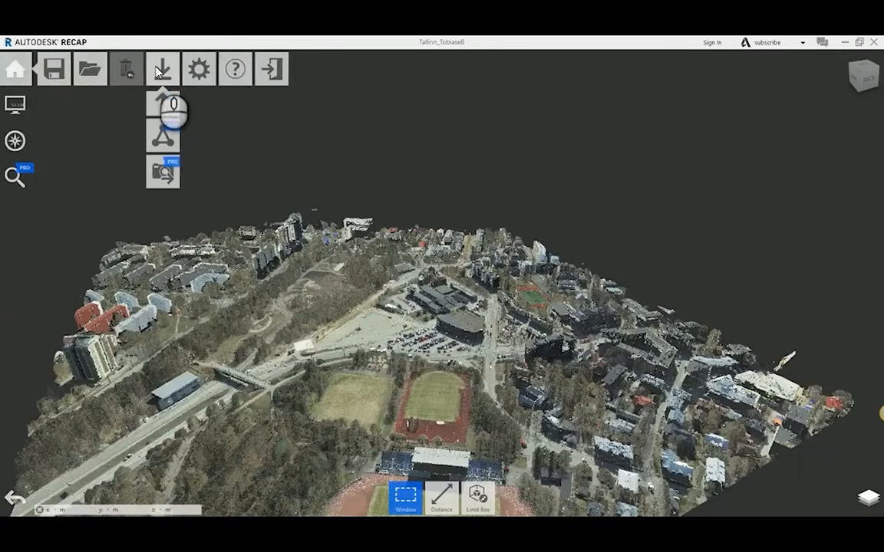
pyautogui.click(165, 109)
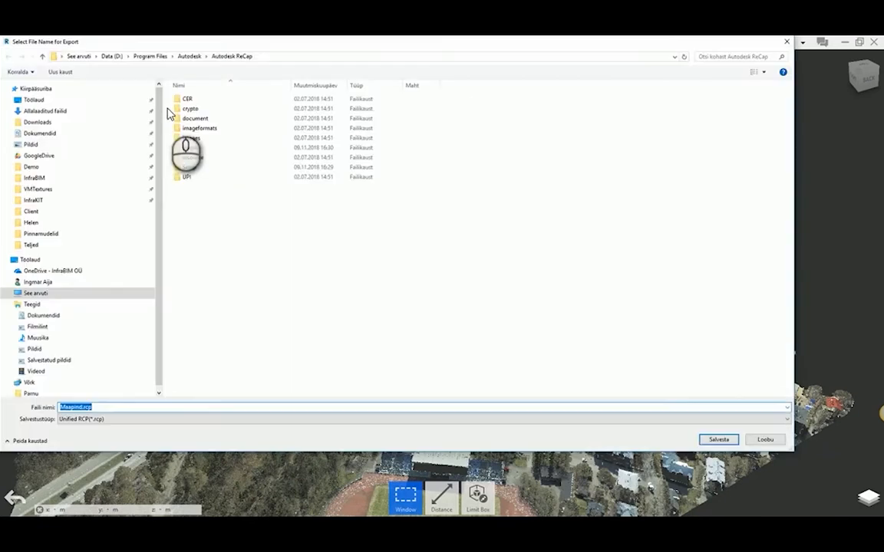
pyautogui.press('BackSpace')
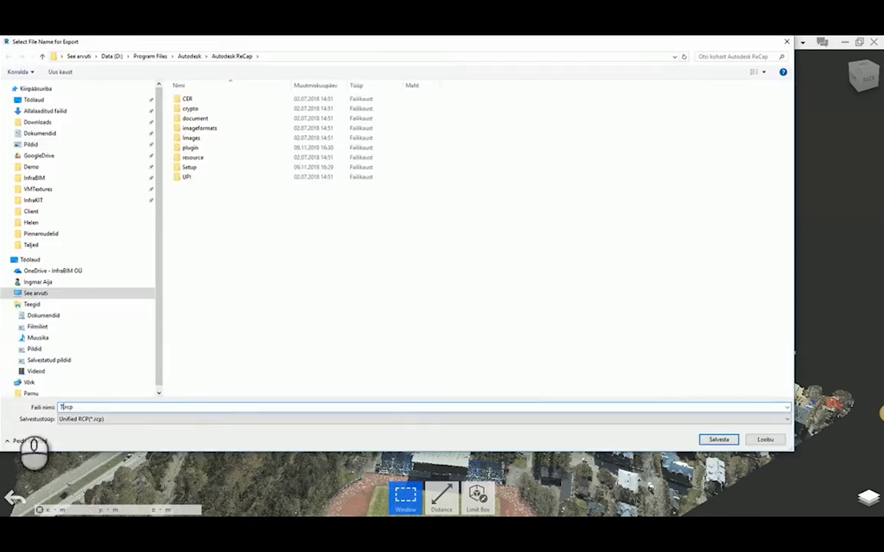
pyautogui.write('Tobi')
pyautogui.write('asel')
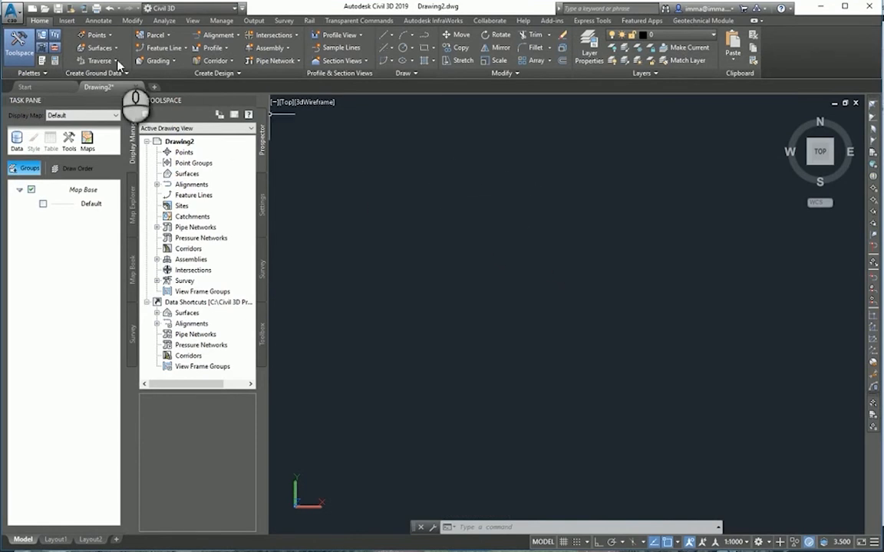
# Step: In Civil 3D, attach the point cloud Tobiase.rcs with a relative path, insertion point 0,0,0 and scale 1
pyautogui.click(68, 22)
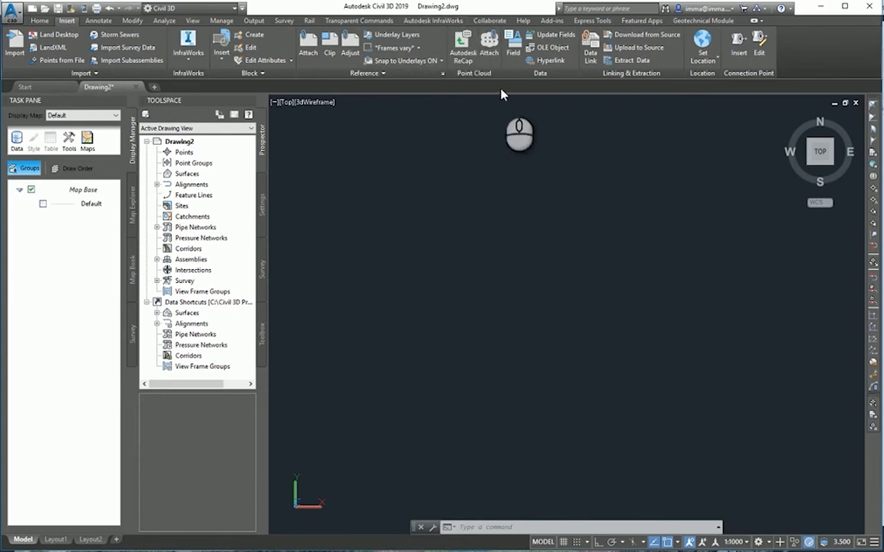
pyautogui.click(491, 46)
pyautogui.click(441, 193)
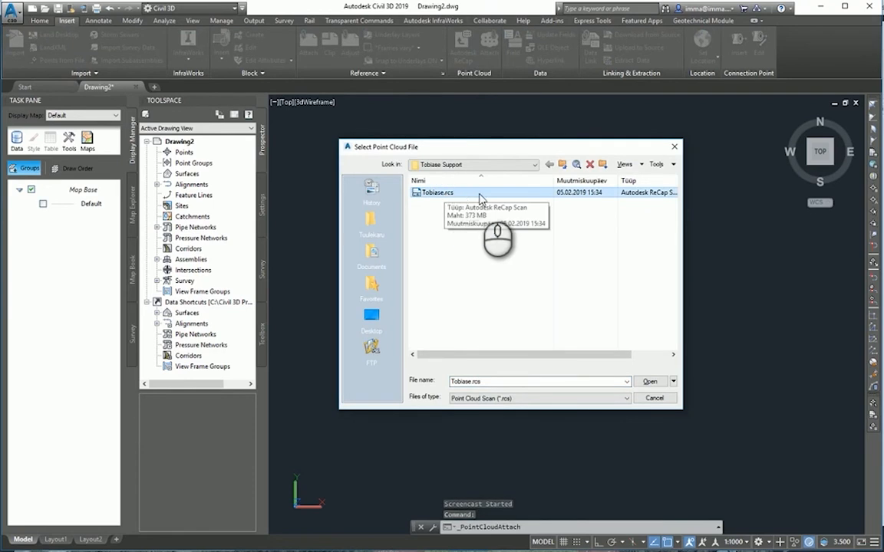
pyautogui.click(651, 382)
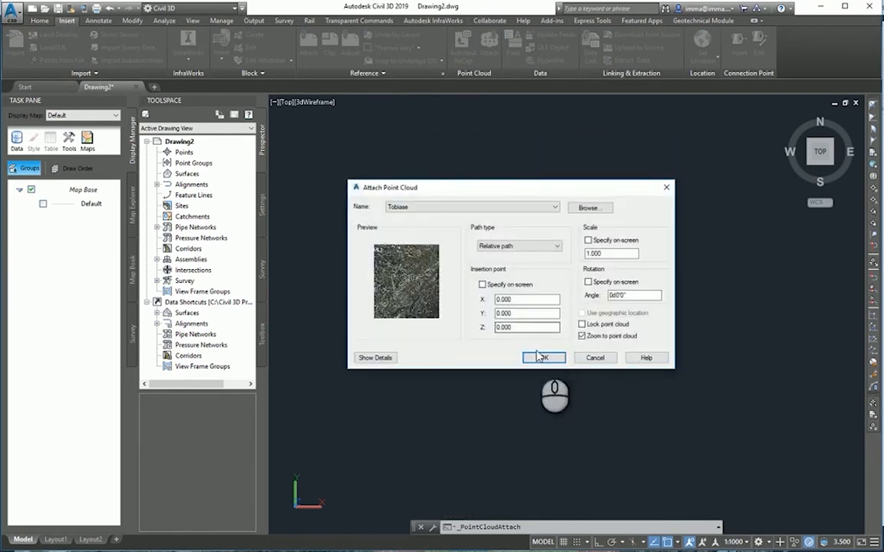
pyautogui.click(541, 359)
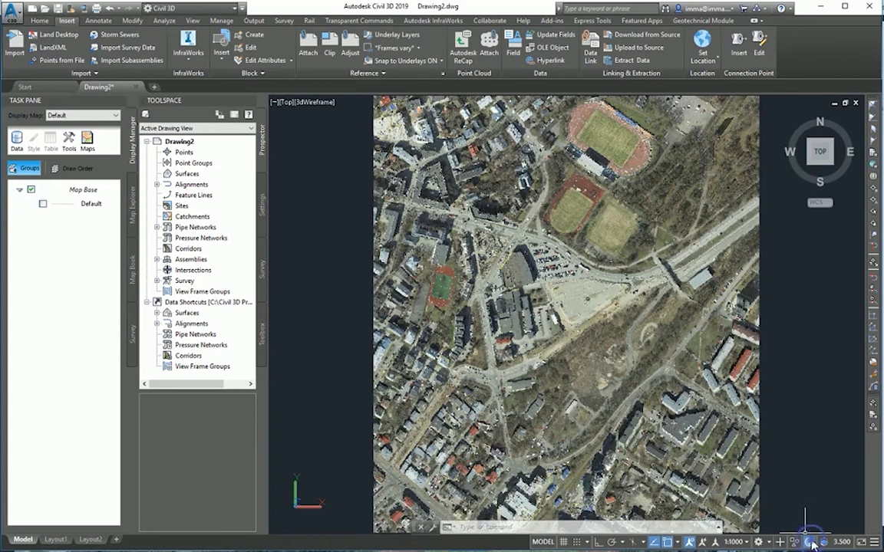
# Step: Examine the attached point cloud from tilted 3D views and return to the plan view
pyautogui.keyDown('shift'); pyautogui.moveTo(590, 347); pyautogui.dragTo(571, 279, button='middle'); pyautogui.keyUp('shift')
pyautogui.moveTo(543, 391); pyautogui.dragTo(574, 316, button='middle')
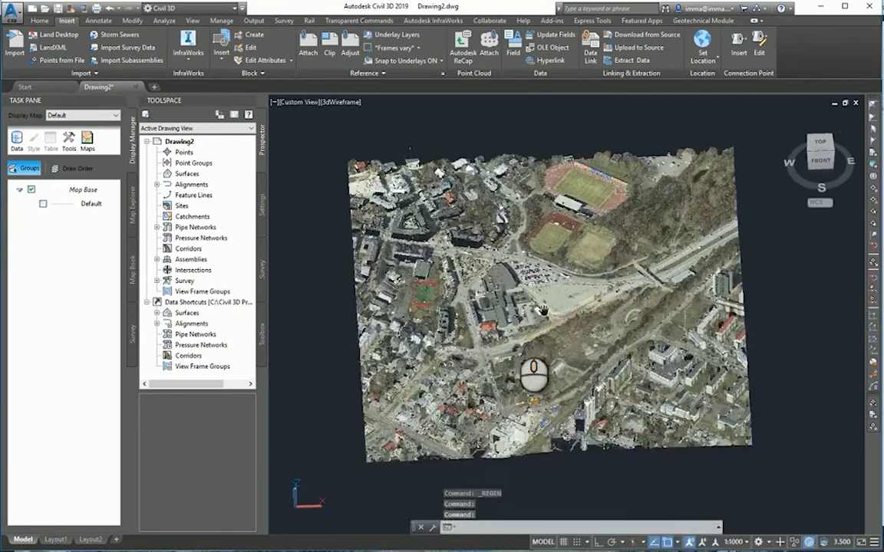
pyautogui.scroll(2, 549, 320)
pyautogui.keyDown('shift'); pyautogui.moveTo(562, 369); pyautogui.dragTo(566, 335, button='middle'); pyautogui.keyUp('shift')
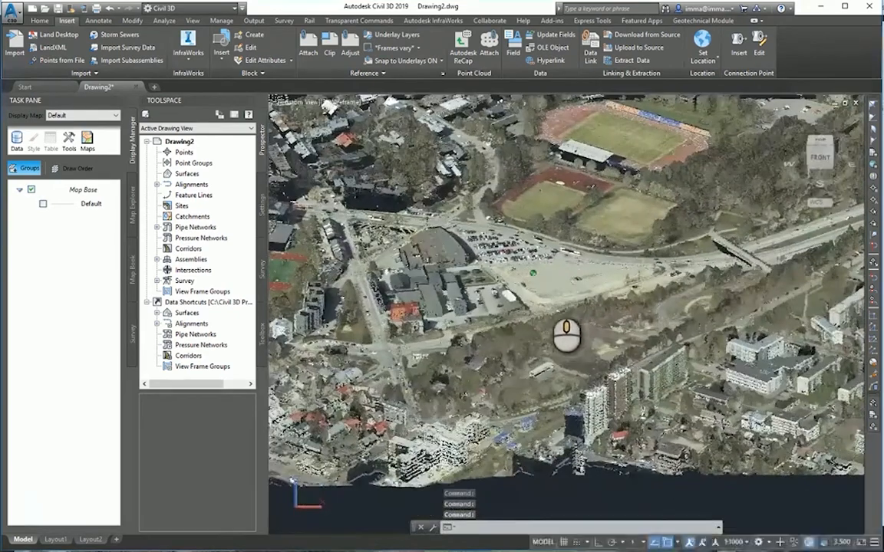
pyautogui.write('plan')
pyautogui.press('Return')
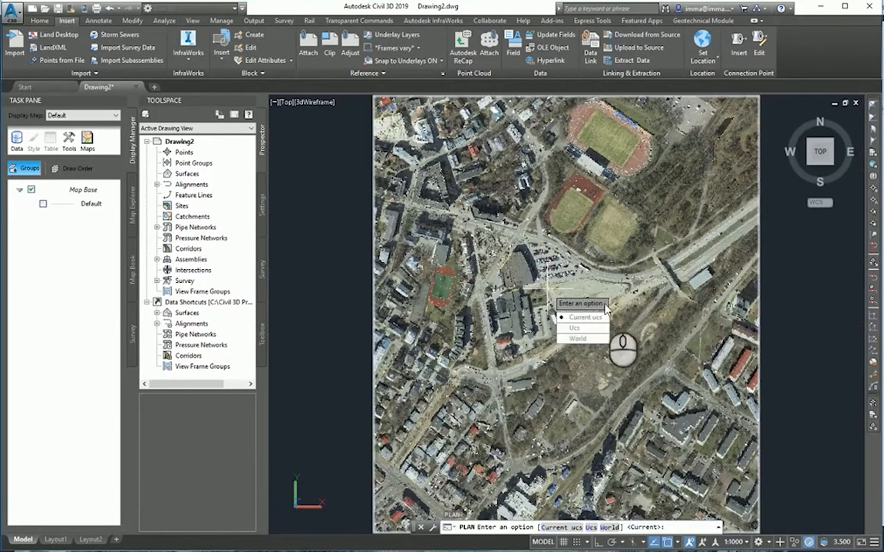
pyautogui.press('Escape')
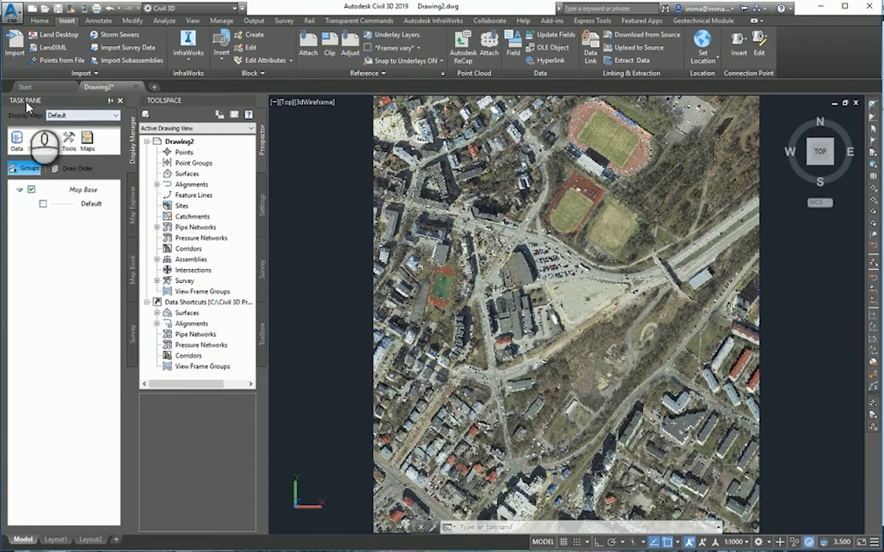
# Step: Close the Task Pane and turn it back on with the MAPWSPACE command
pyautogui.click(120, 100)
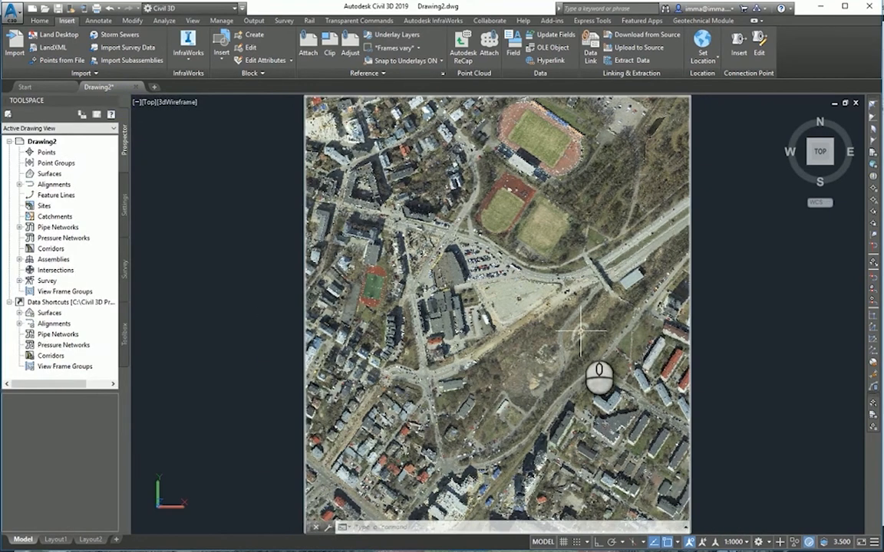
pyautogui.write('w')
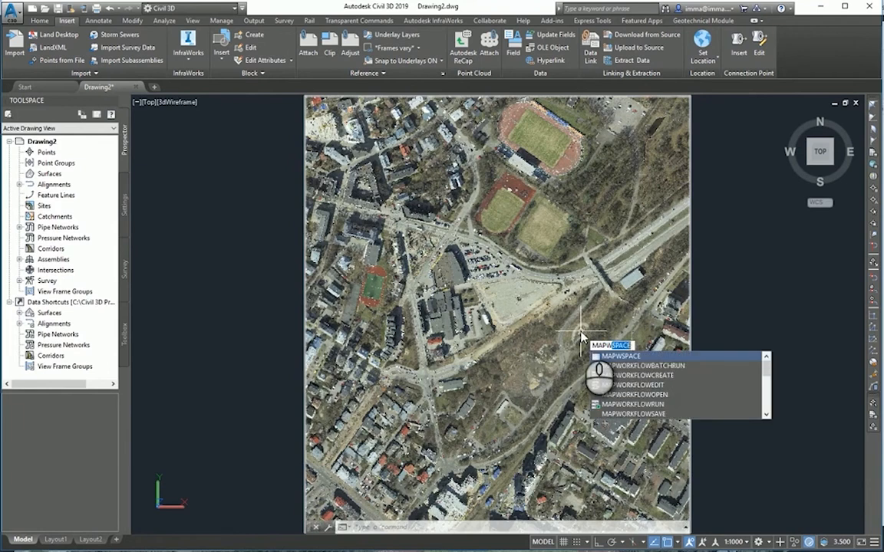
pyautogui.press('Return')
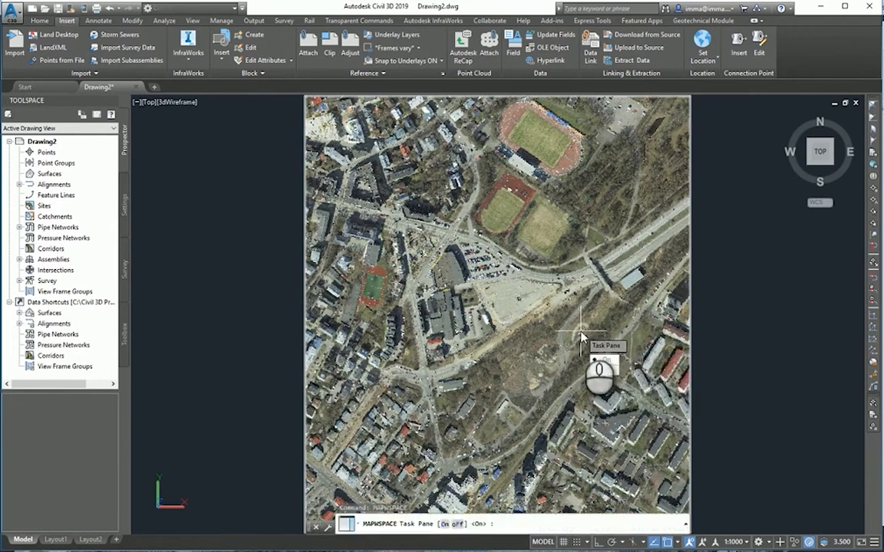
pyautogui.press('Return')
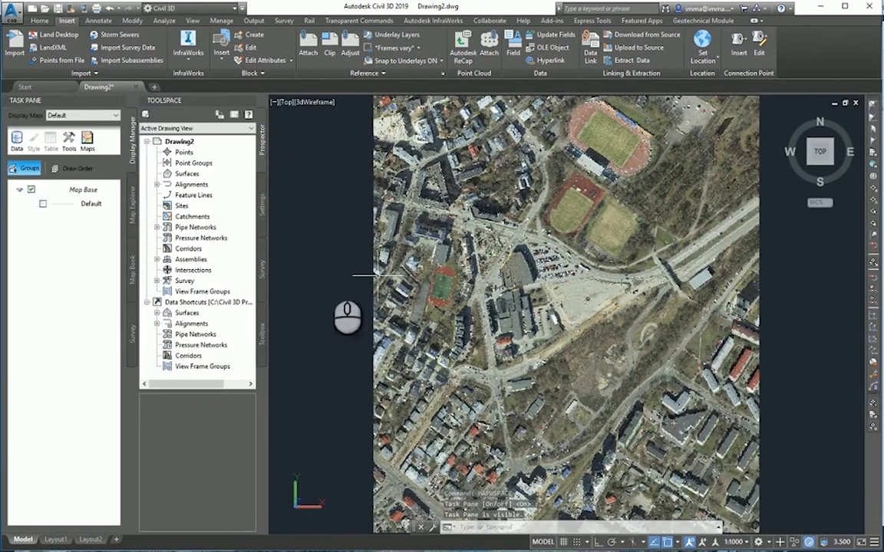
# Step: Add the attached Tobiase point cloud to the display map as point cloud data
pyautogui.click(17, 141)
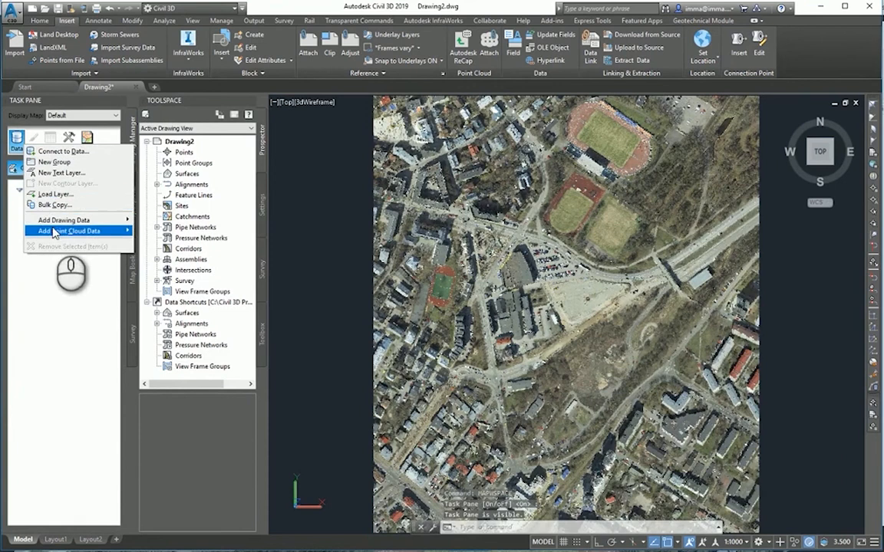
pyautogui.moveTo(107, 231)
pyautogui.click(164, 232)
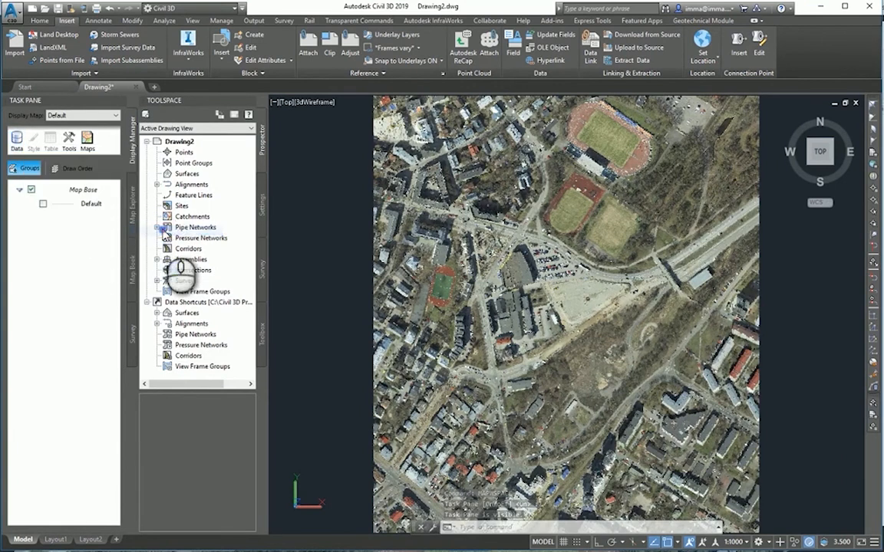
pyautogui.click(450, 192)
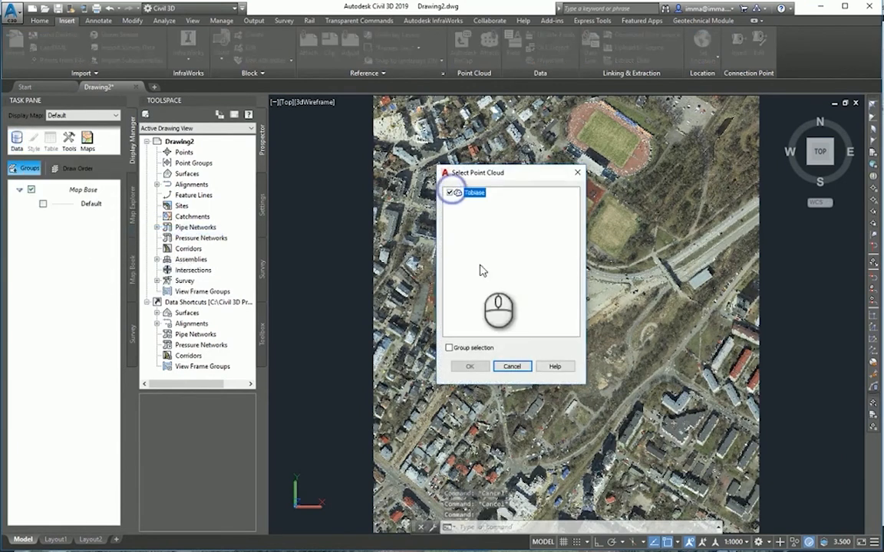
pyautogui.click(469, 366)
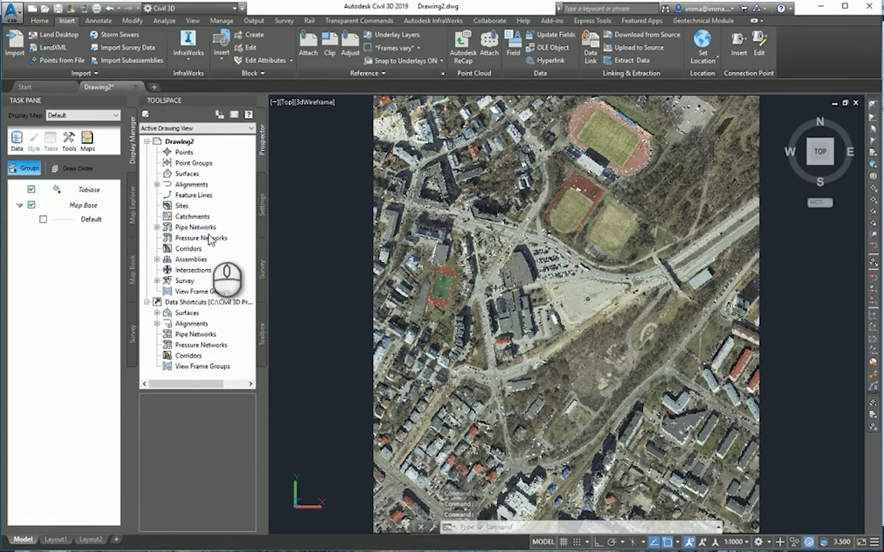
# Step: Filter the Tobiase point cloud layer by classification to include only 2 Ground and 8 Model keypoints
pyautogui.rightClick(95, 190)
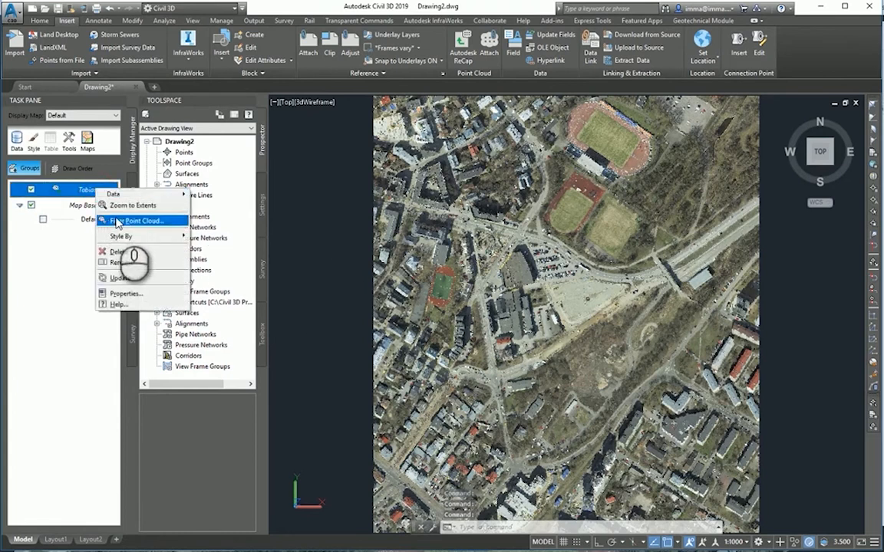
pyautogui.click(161, 220)
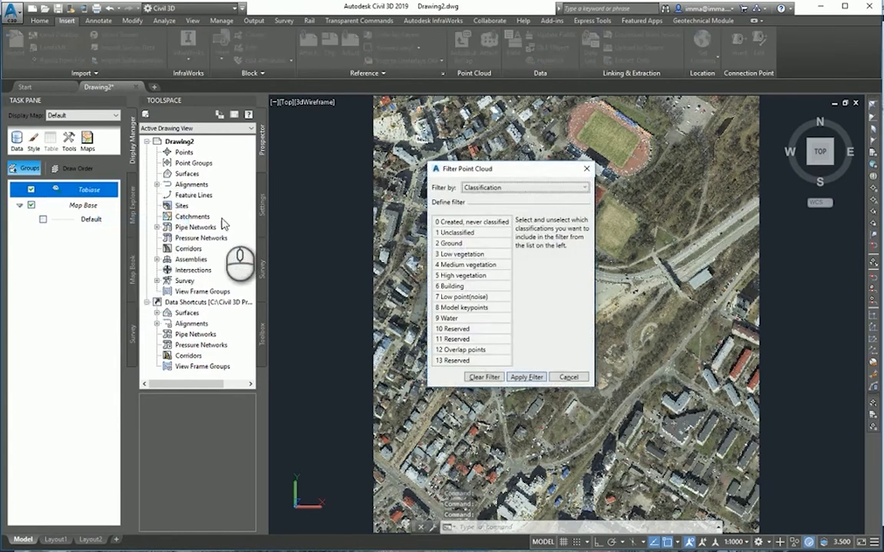
pyautogui.click(456, 244)
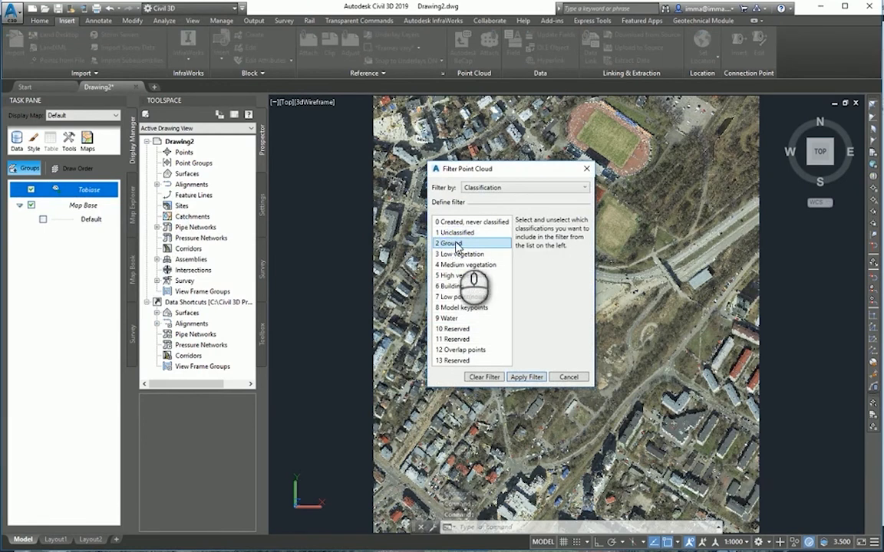
pyautogui.click(472, 307)
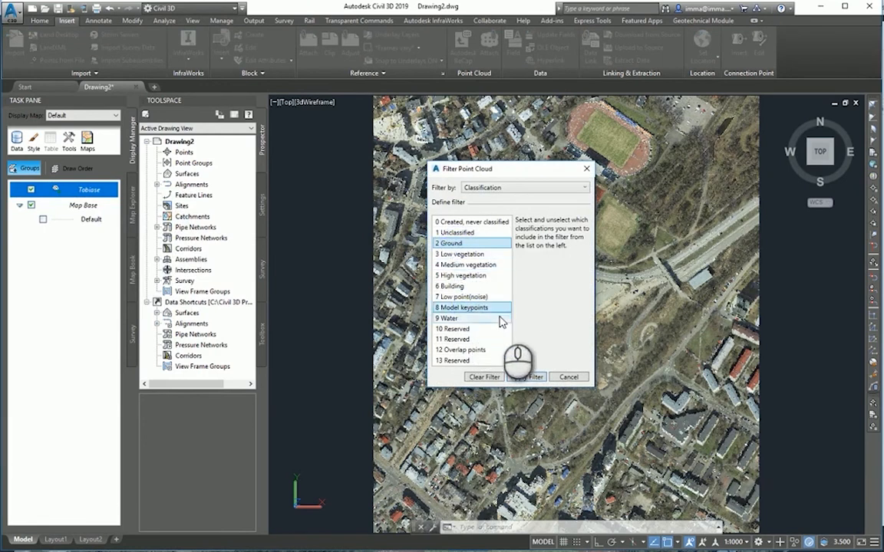
pyautogui.click(536, 377)
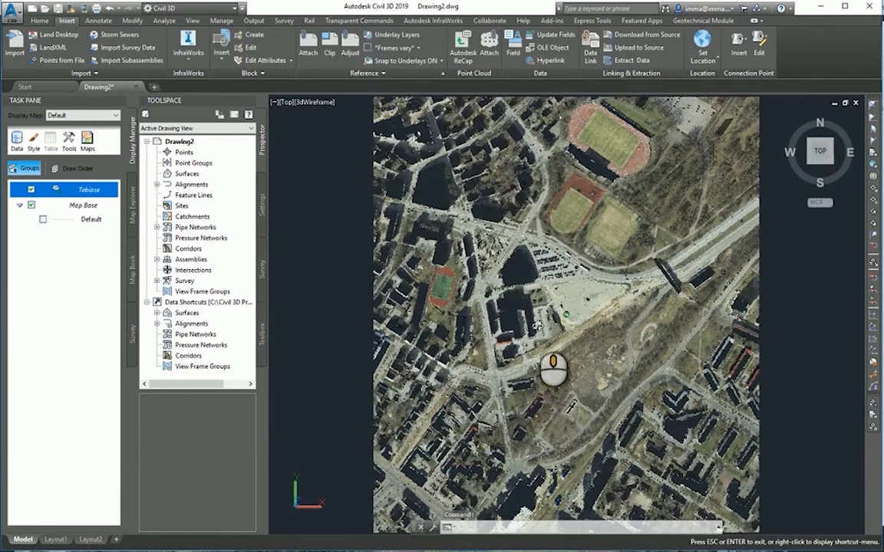
# Step: Examine the filtered point cloud from a tilted 3D view and return to the plan view
pyautogui.keyDown('shift'); pyautogui.moveTo(537, 326); pyautogui.dragTo(558, 323, button='middle'); pyautogui.keyUp('shift')
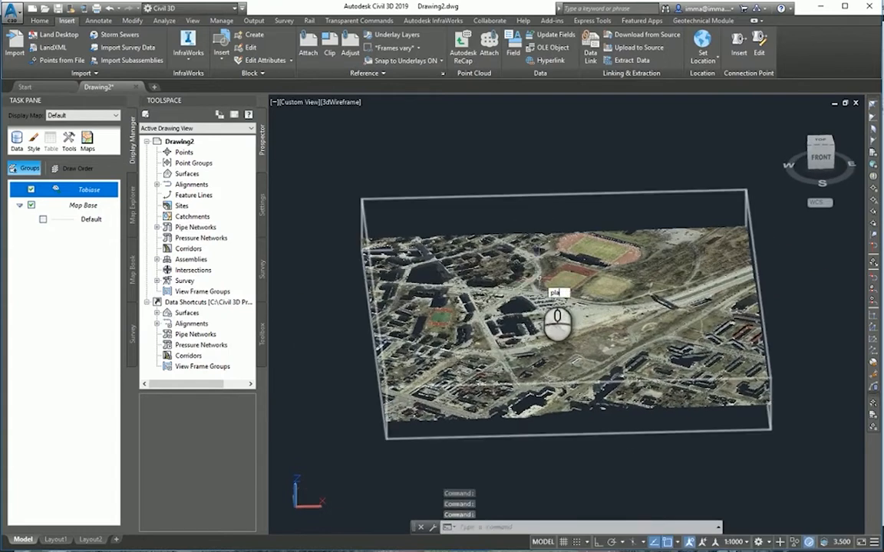
pyautogui.press('Return')
pyautogui.press('Return')
pyautogui.press('Return')
pyautogui.press('Escape')
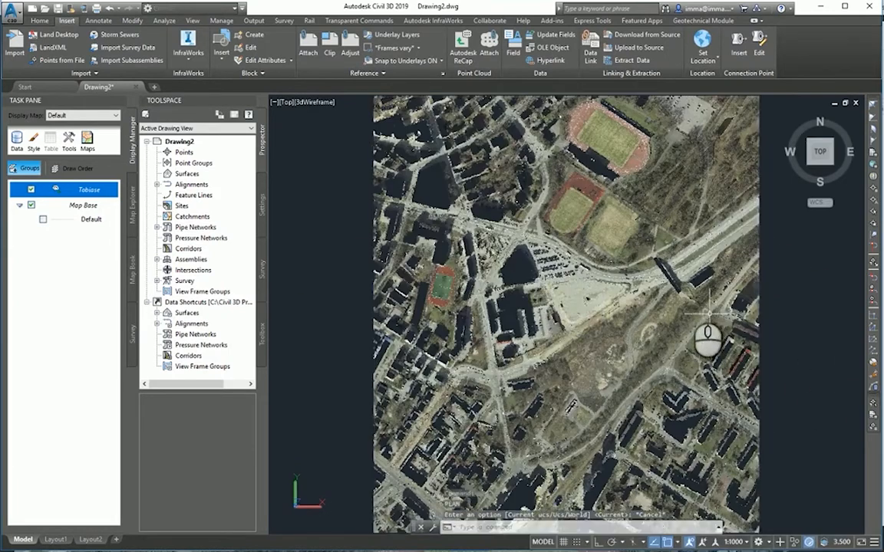
# Step: Start a TIN surface from the point cloud, named Maapind, with the style Contours 1m and 5m (Background)
pyautogui.click(677, 290)
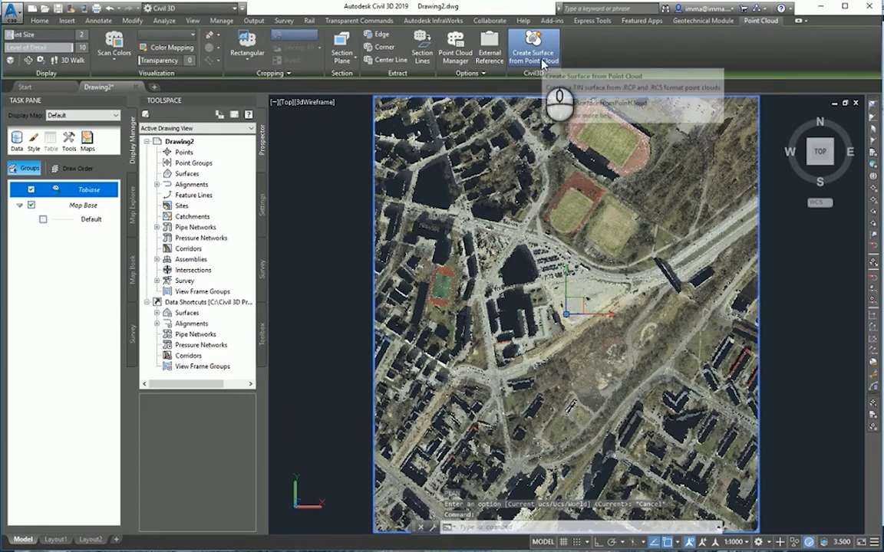
pyautogui.click(542, 68)
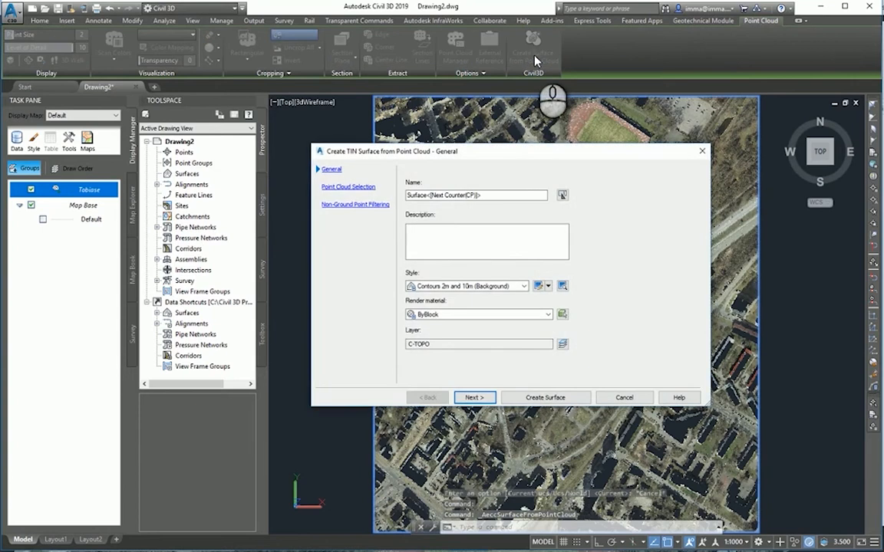
pyautogui.click(503, 193)
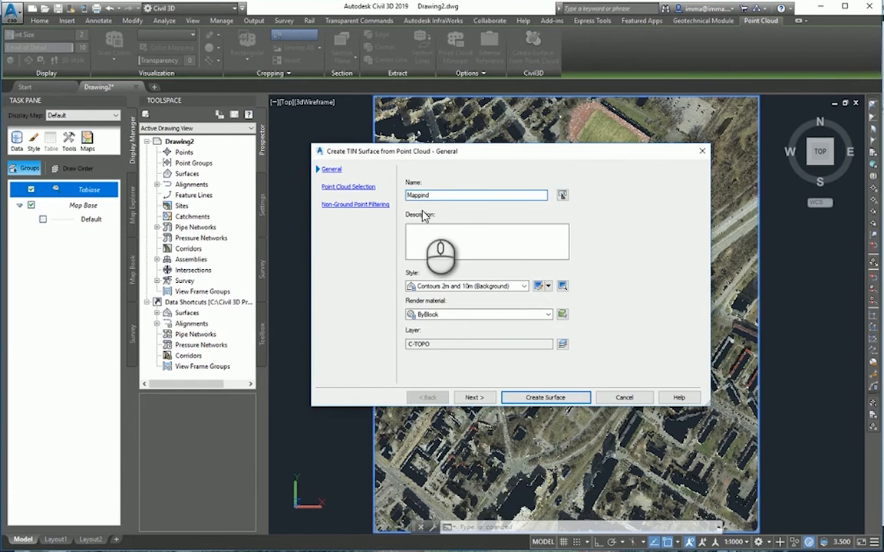
pyautogui.click(426, 196)
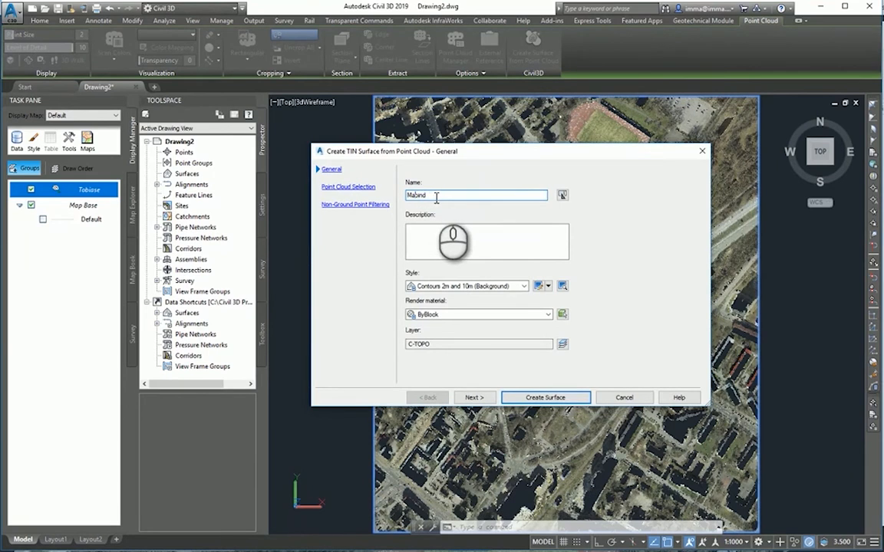
pyautogui.click(469, 286)
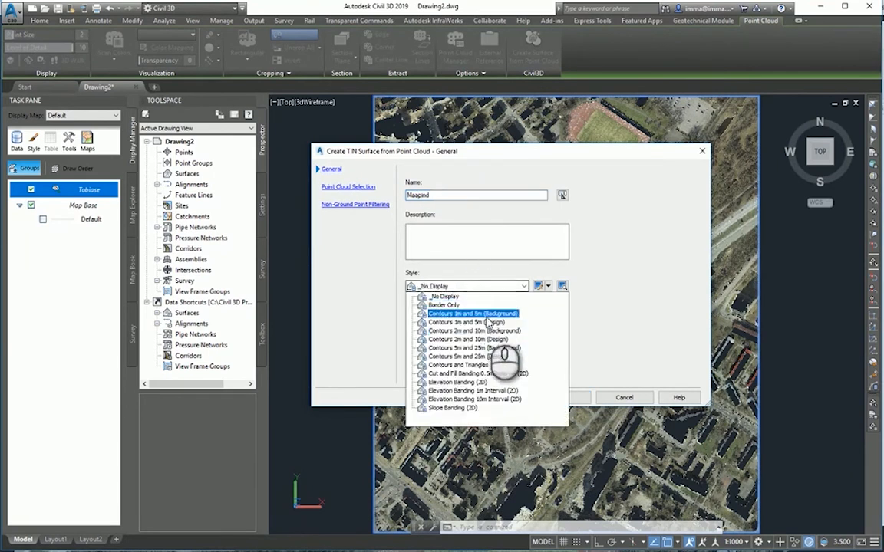
pyautogui.click(483, 314)
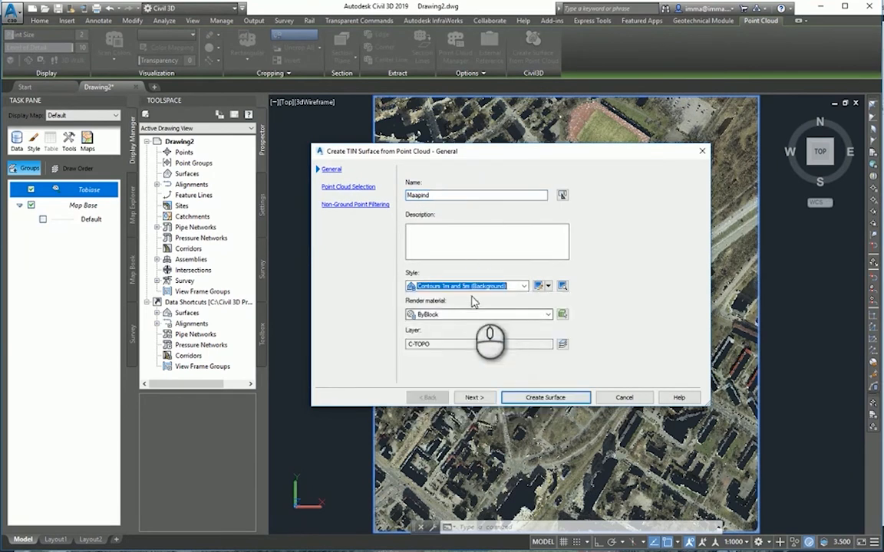
# Step: Generate the surface from the selected Tobiase point cloud with the No filter method, and close the Event Viewer
pyautogui.click(474, 398)
pyautogui.click(661, 226)
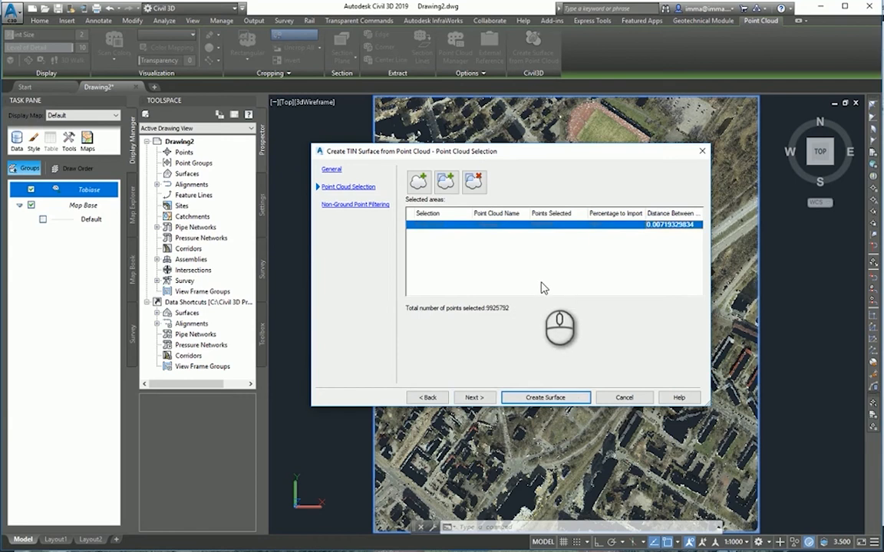
pyautogui.click(668, 224)
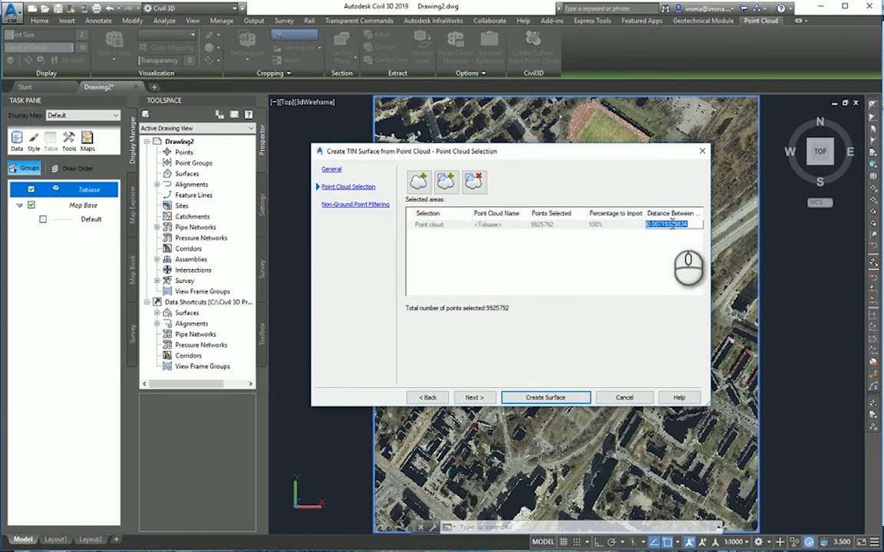
pyautogui.click(474, 398)
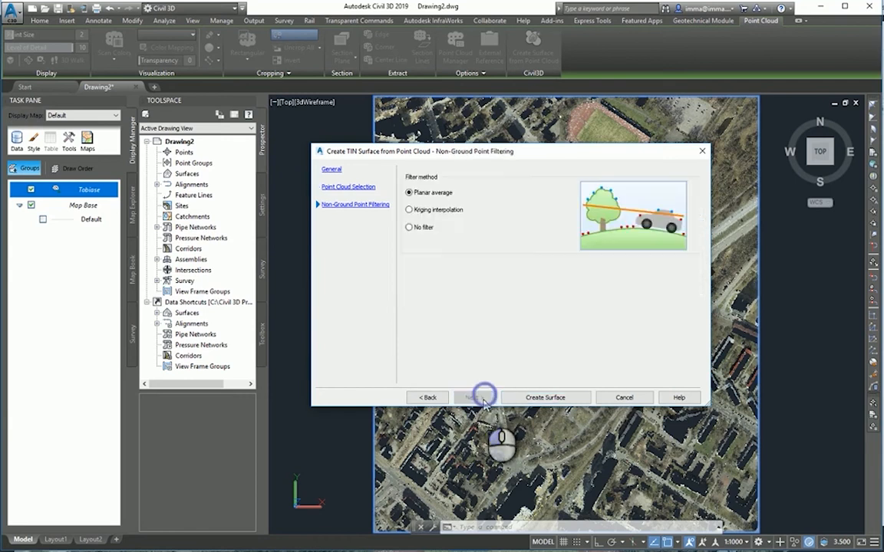
pyautogui.click(423, 231)
pyautogui.click(530, 401)
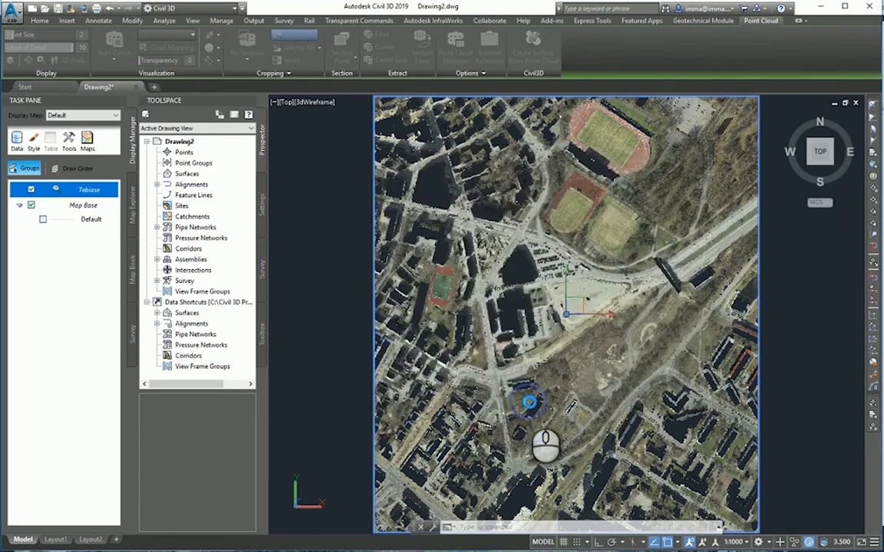
pyautogui.click(576, 318)
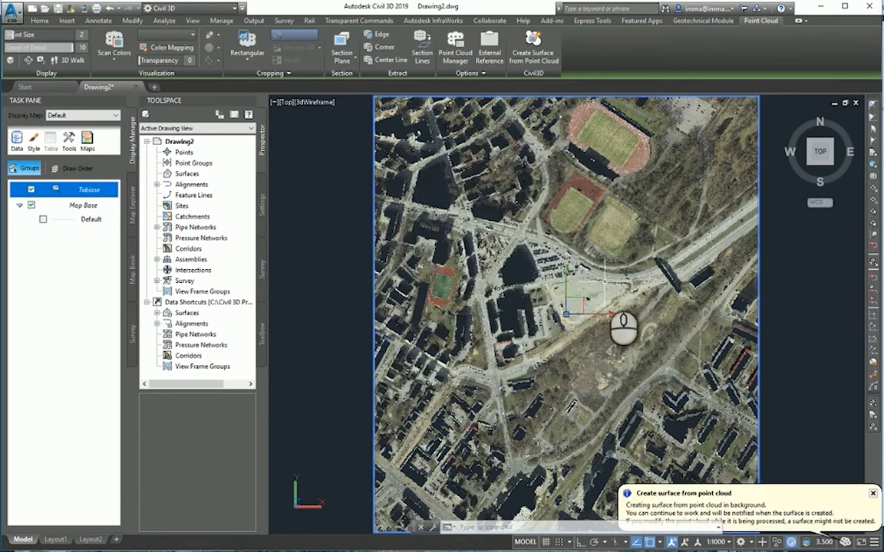
pyautogui.moveTo(624, 331); pyautogui.dragTo(605, 300, button='middle')
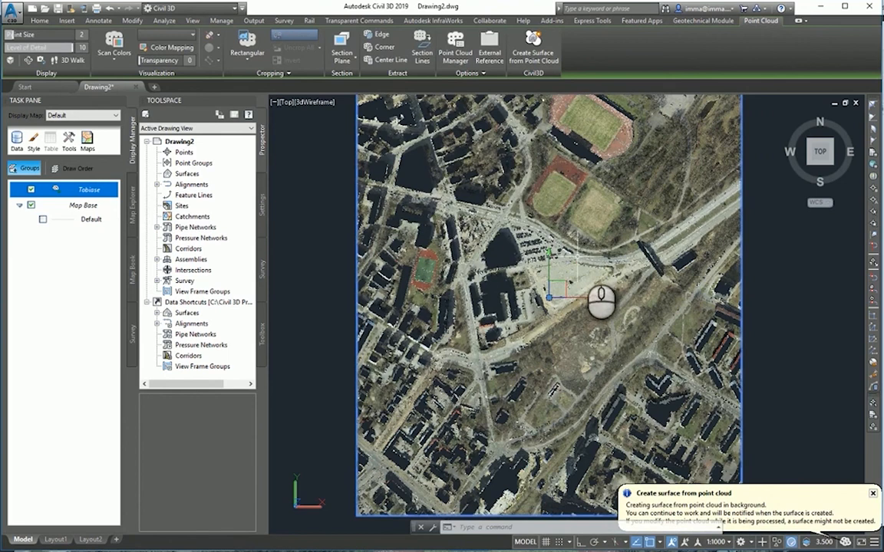
pyautogui.moveTo(630, 284); pyautogui.dragTo(625, 302, button='middle')
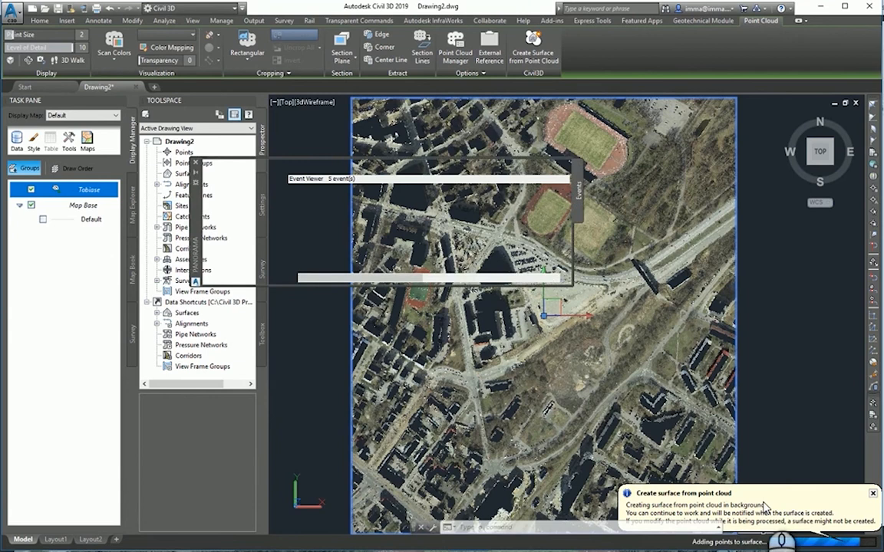
pyautogui.click(548, 170)
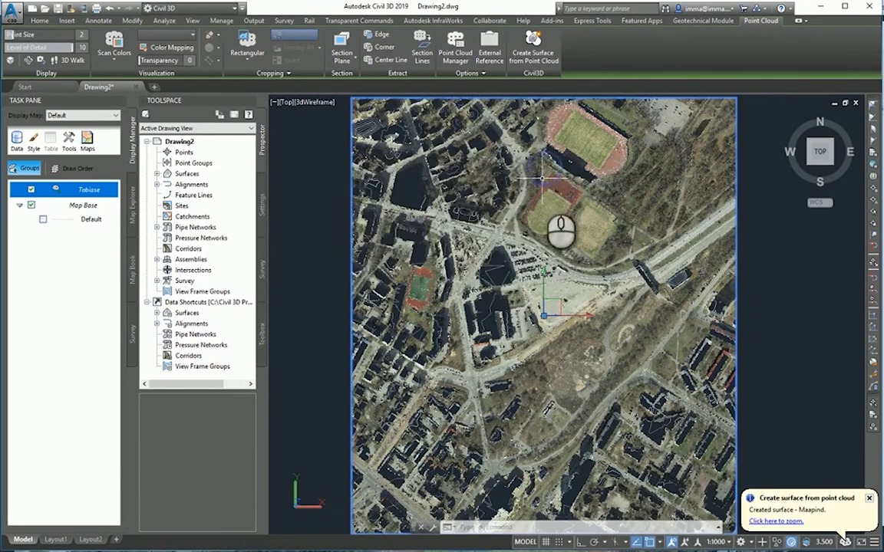
# Step: Open the surface properties of Maapind and examine its general statistics
pyautogui.click(491, 306)
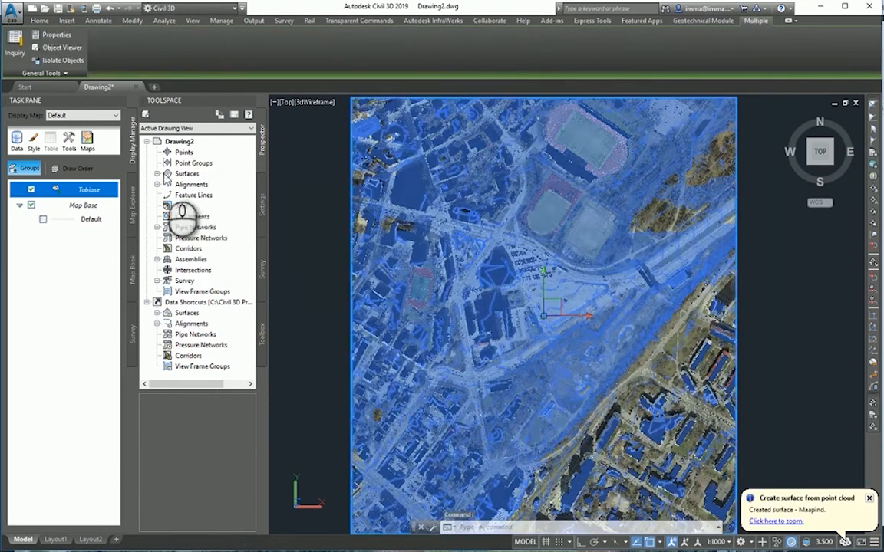
pyautogui.click(156, 173)
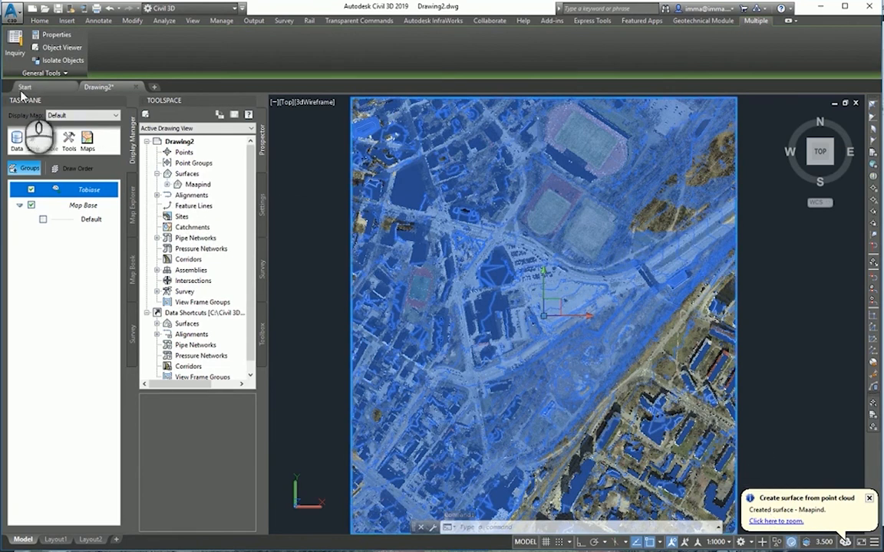
pyautogui.click(167, 184)
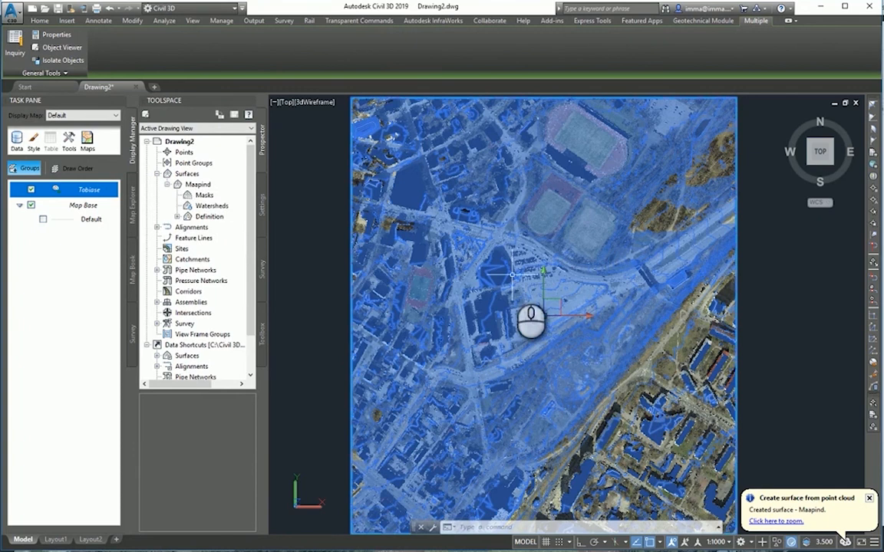
pyautogui.rightClick(211, 184)
pyautogui.click(252, 192)
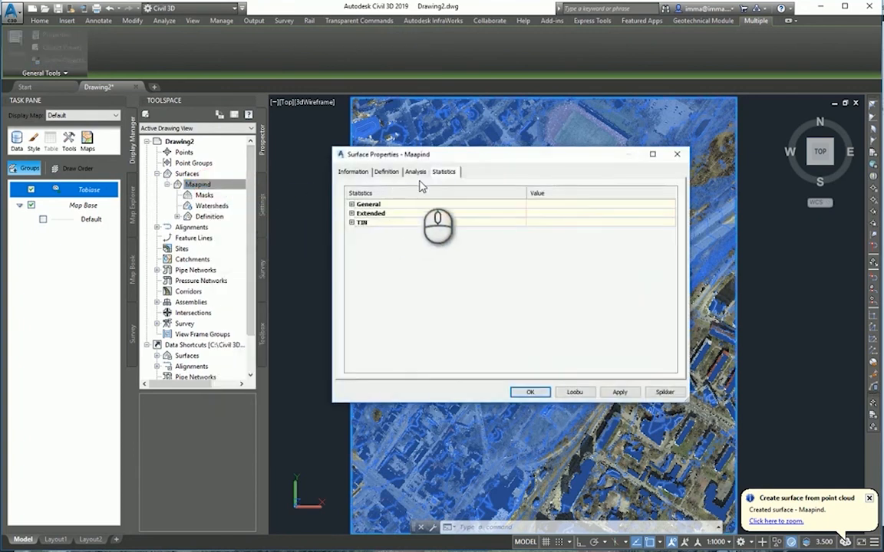
pyautogui.click(352, 205)
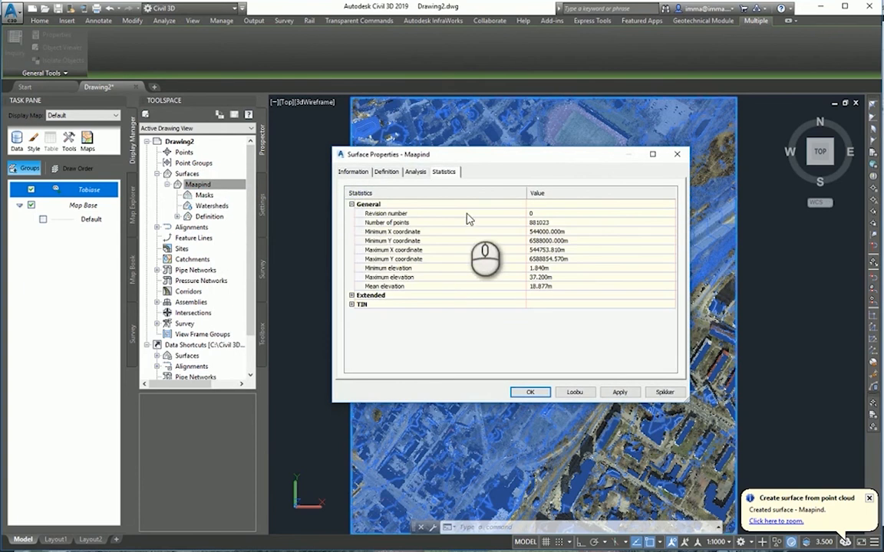